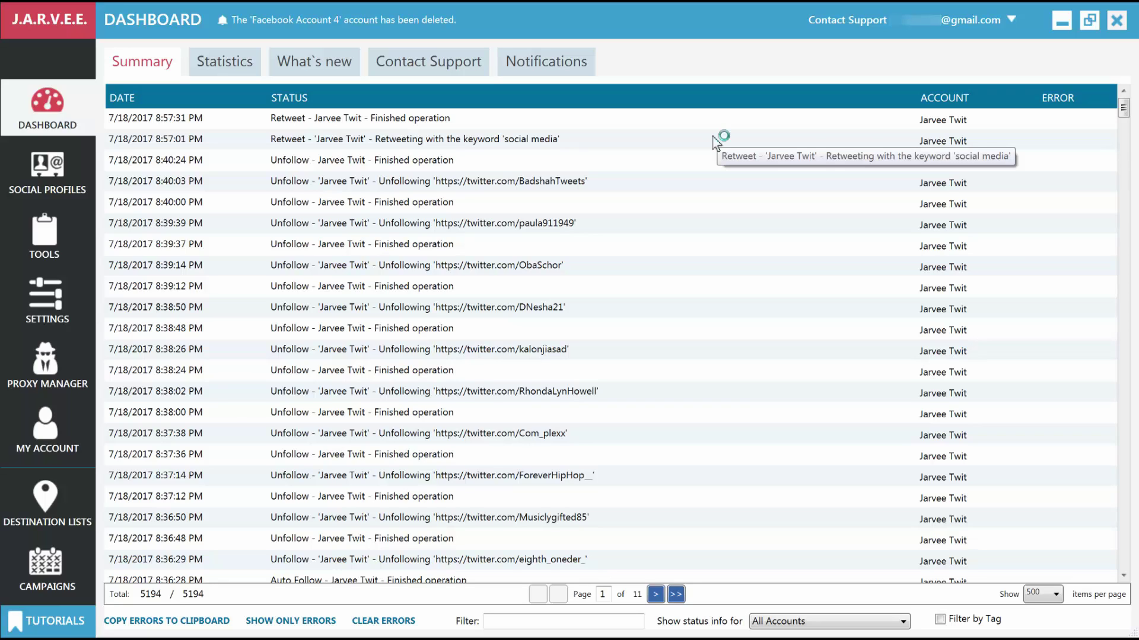
Add a new destination list and name it 'My first destination list'
left_click(57, 508)
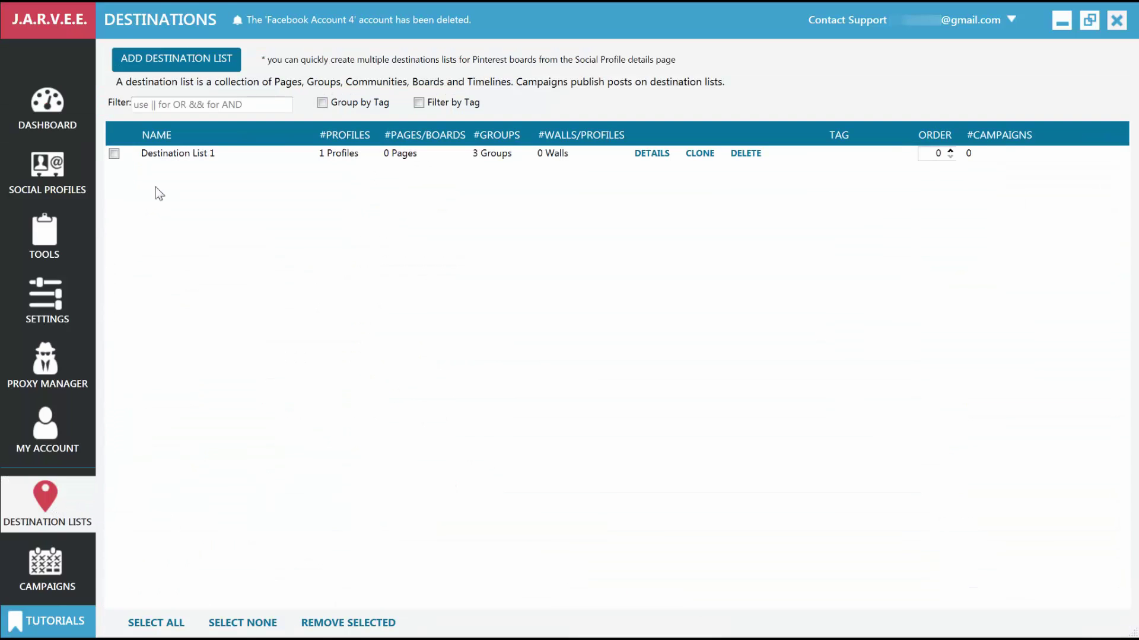
left_click(164, 67)
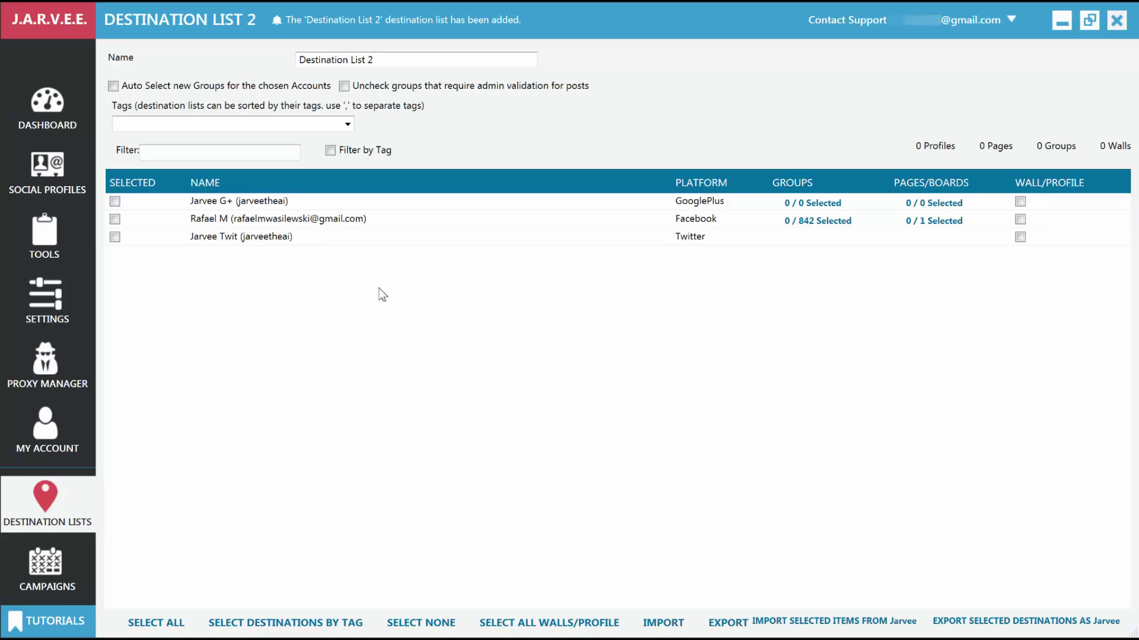
triple_click(315, 55)
type("My first destination list")
Include Facebook group 2 and the Jarvee page in the list
left_click(818, 221)
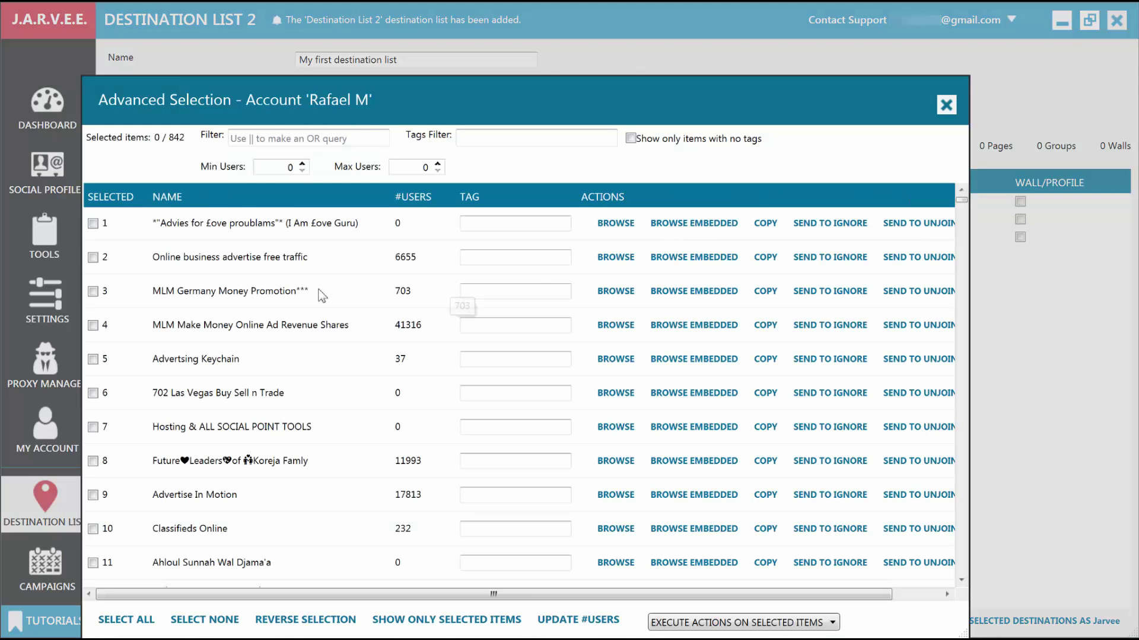
left_click(94, 257)
left_click(946, 104)
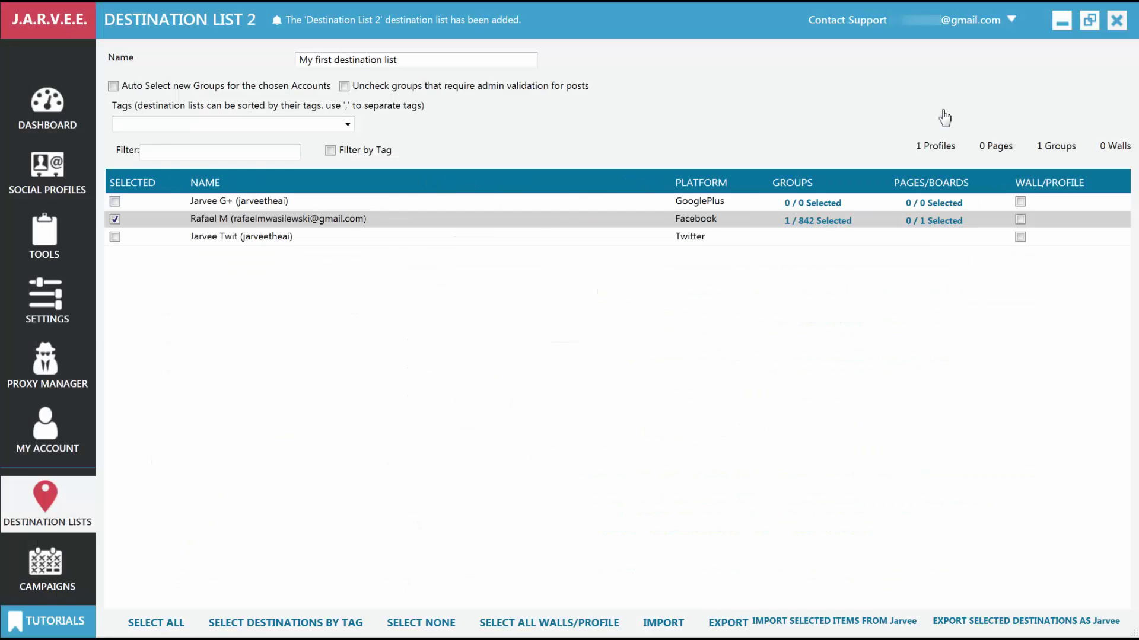
left_click(926, 221)
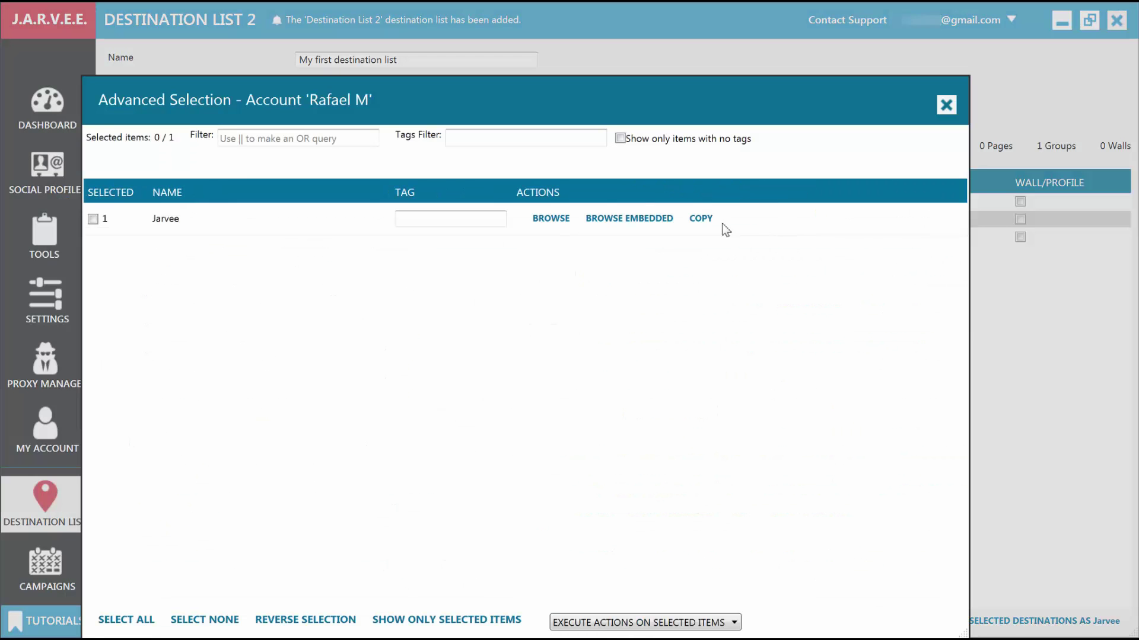
left_click(93, 219)
left_click(946, 105)
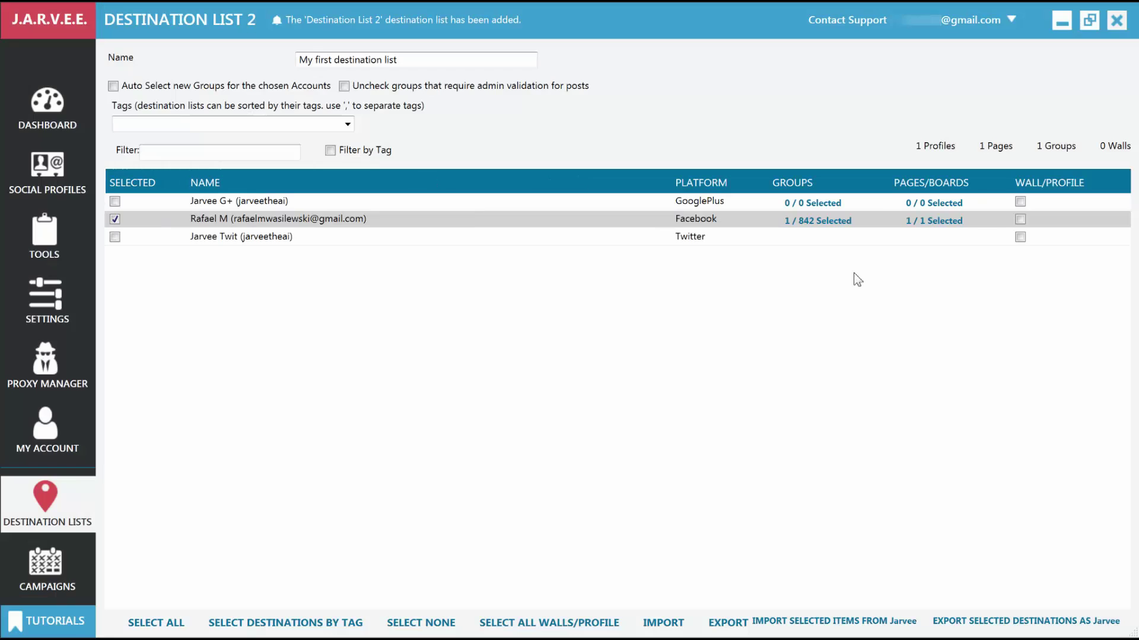
Include the walls of the Facebook, Twitter and GooglePlus accounts
left_click(1020, 219)
left_click(1020, 237)
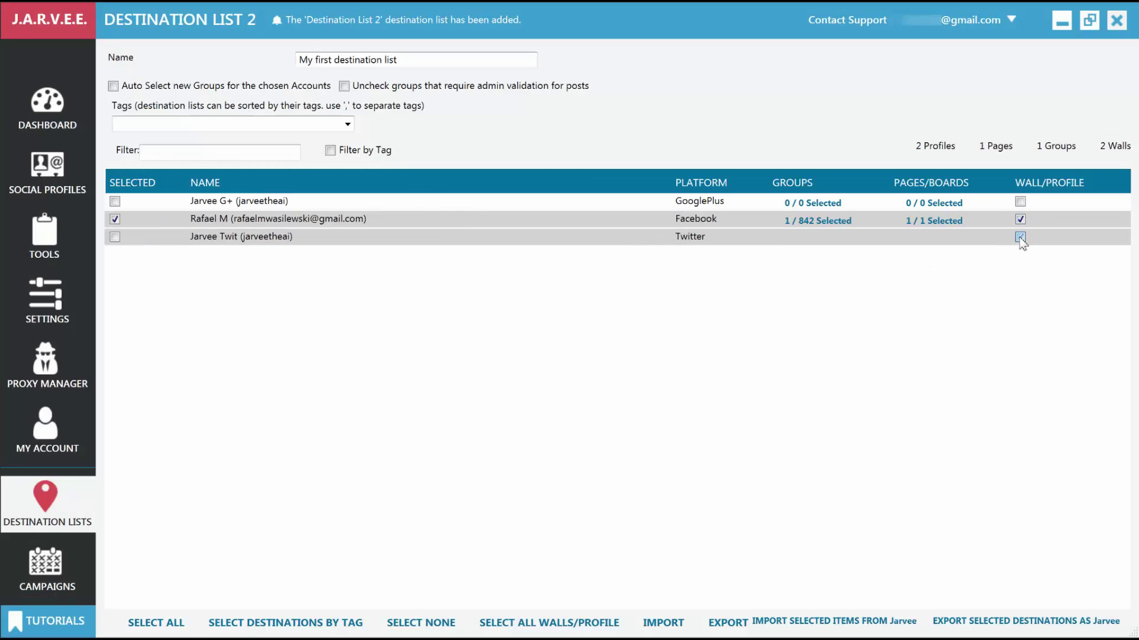
left_click(1019, 202)
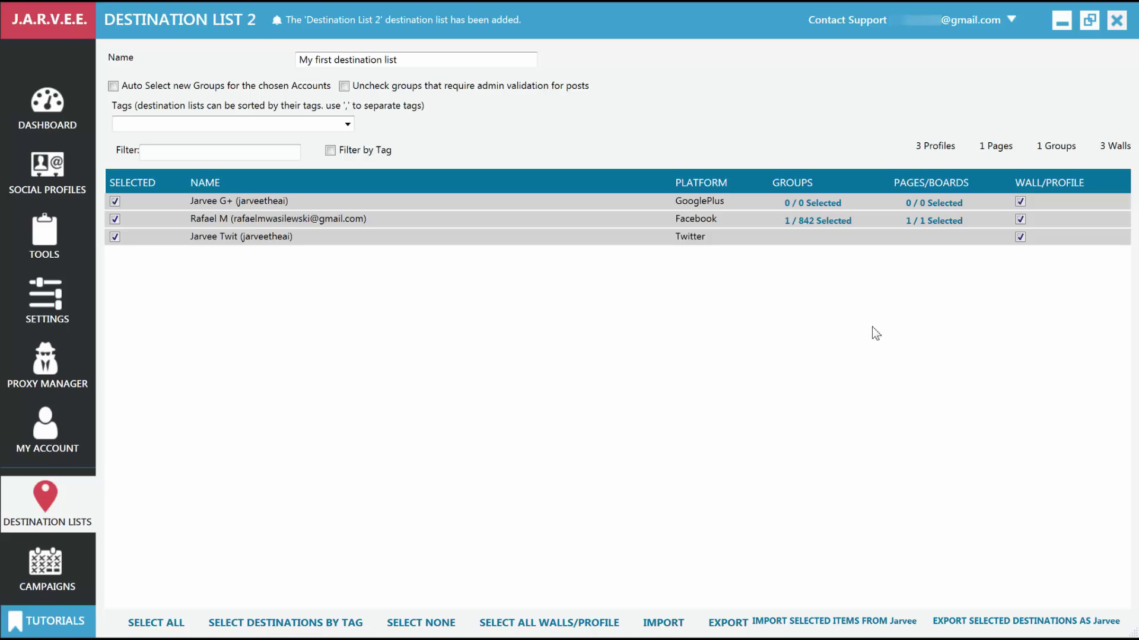
Create a new standard campaign, Campaign 2, from the Campaigns page
left_click(56, 570)
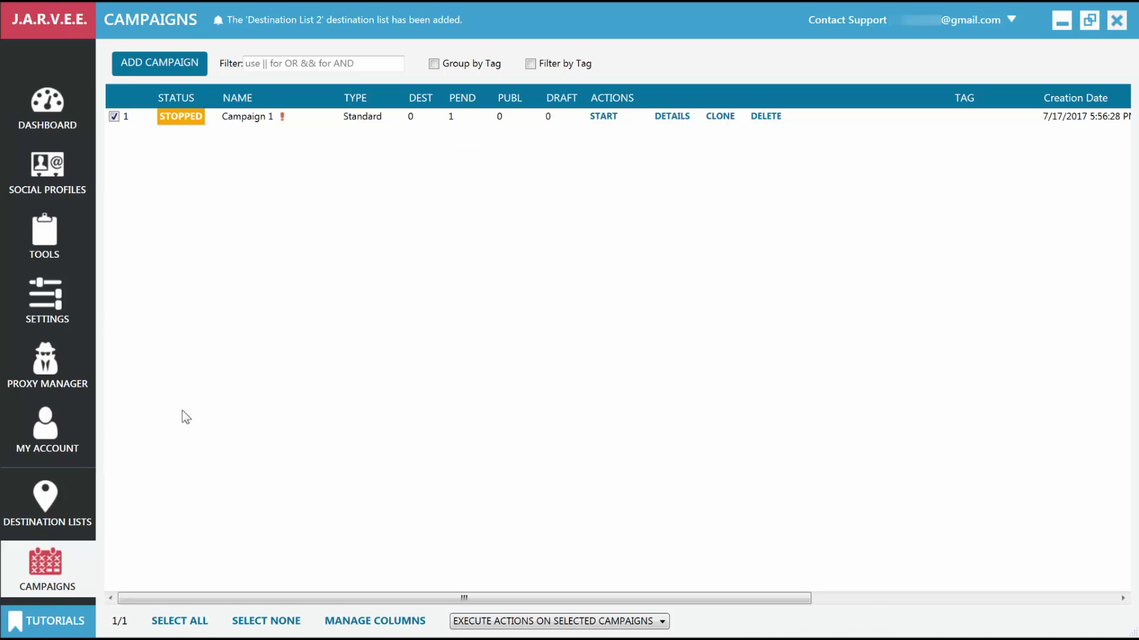
left_click(181, 72)
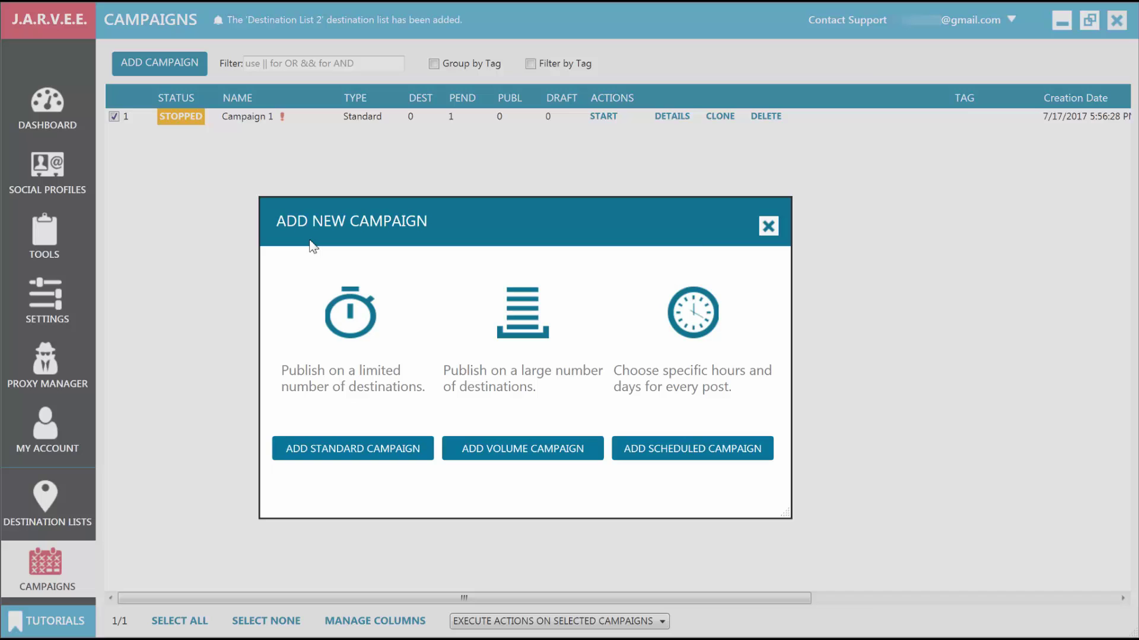
left_click(371, 452)
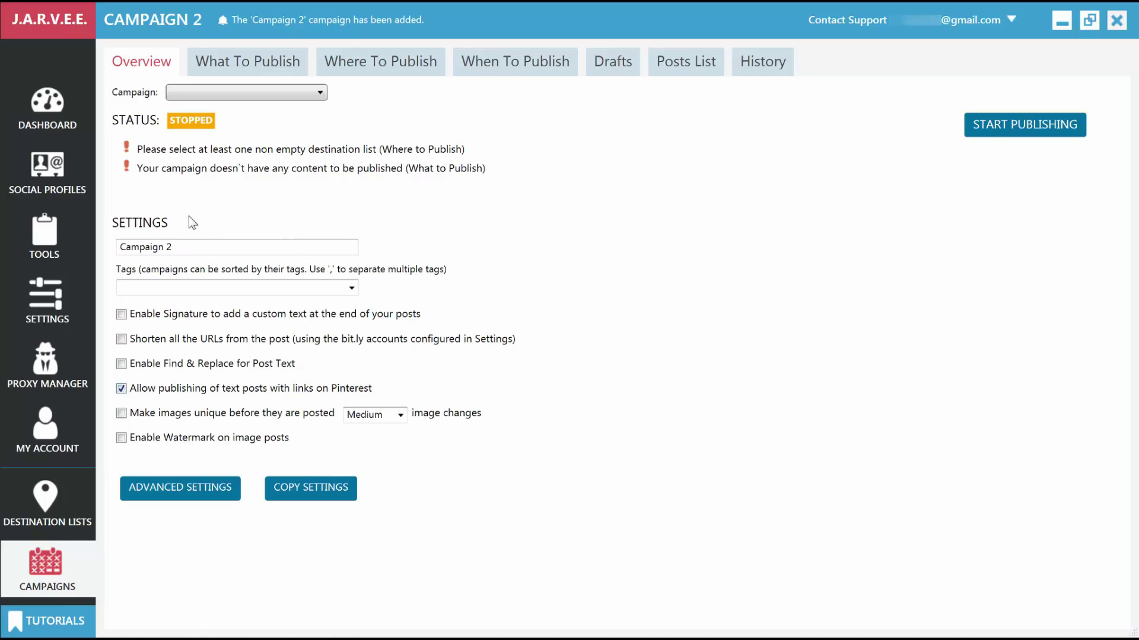
Rename Campaign 2 to 'My first campaign' and go to What To Publish
left_click(259, 247)
key("ctrl+a")
type("My first campaign")
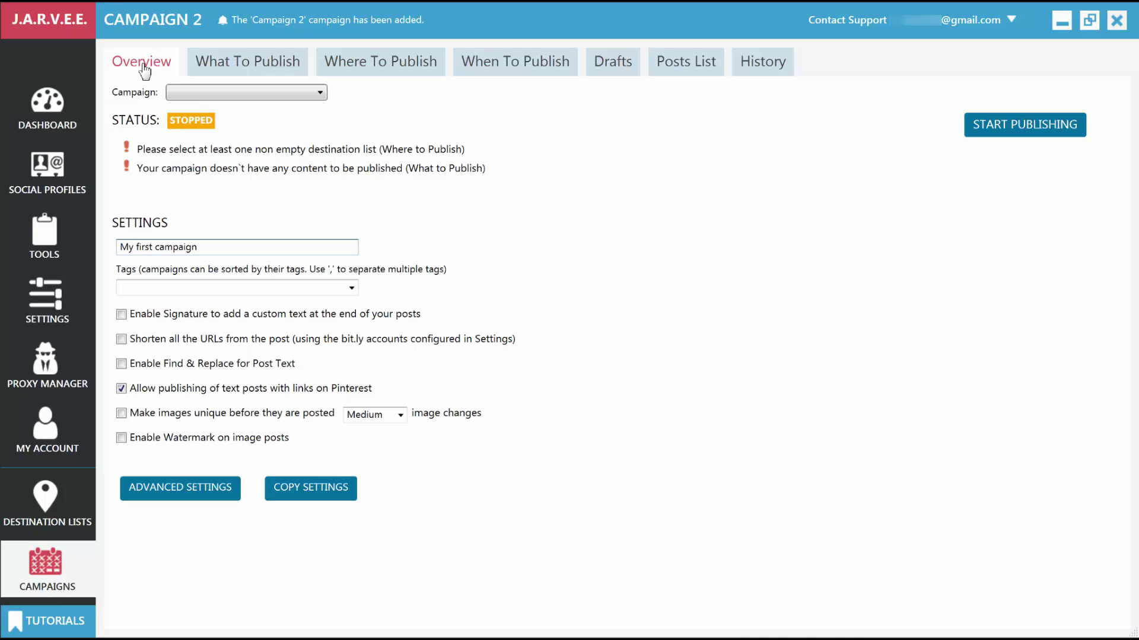
left_click(242, 70)
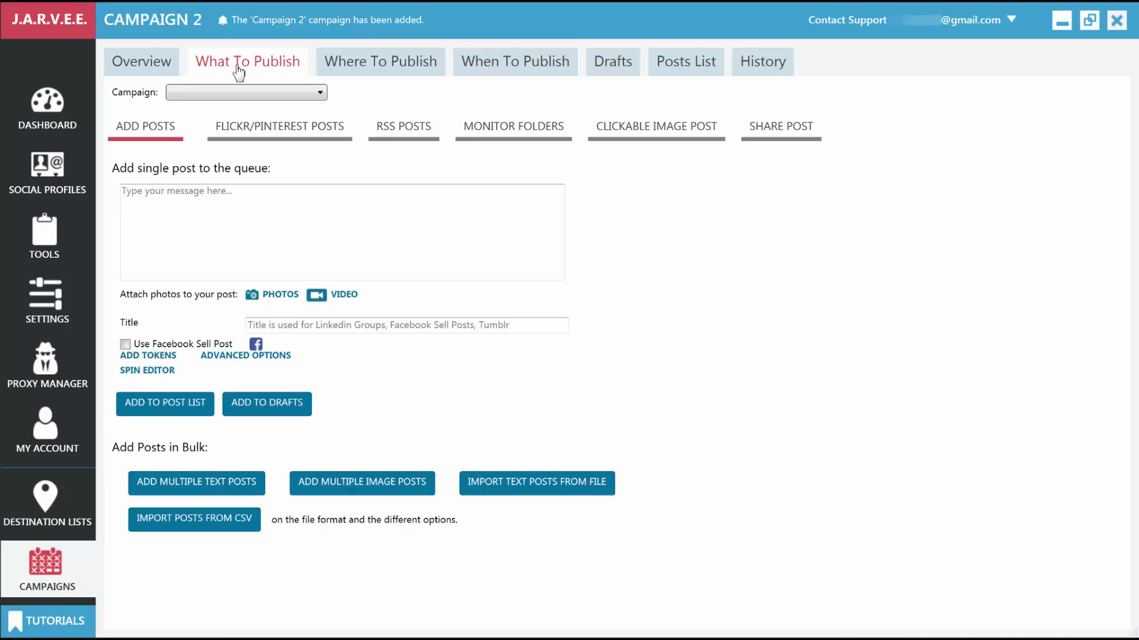
Browse the single message, RSS Posts and Monitor Folders options for adding posts
left_click(191, 234)
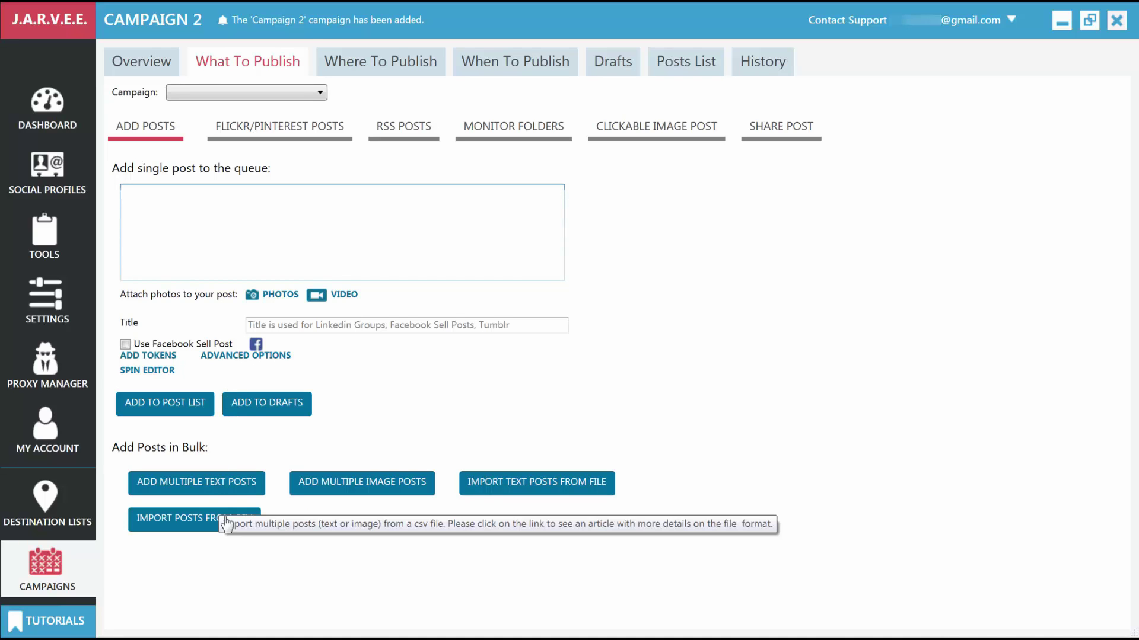
left_click(399, 137)
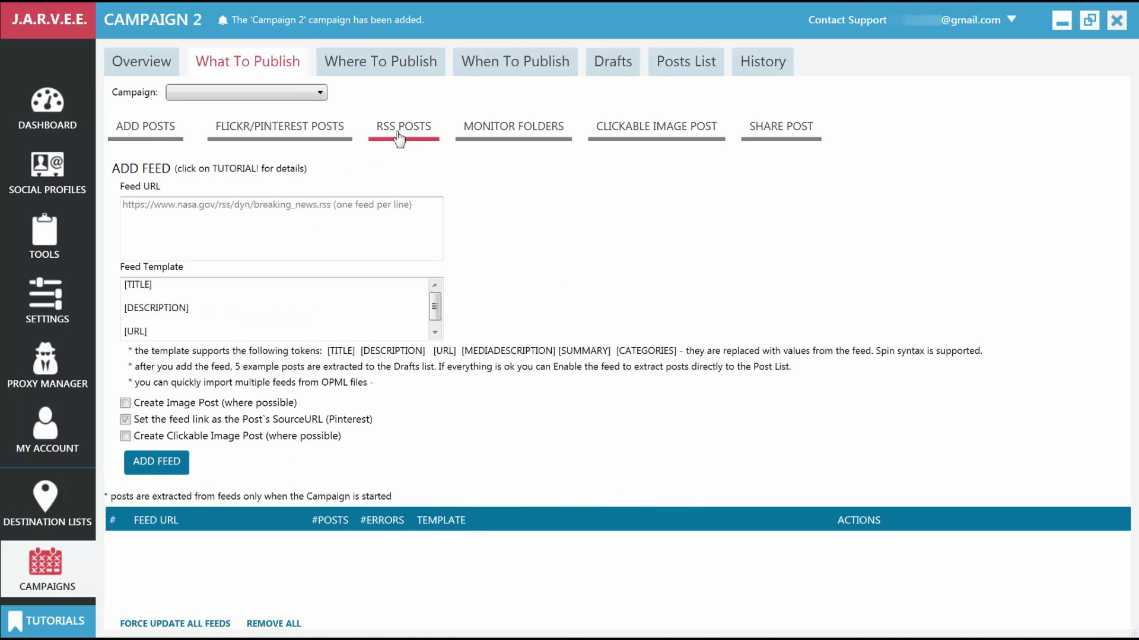
left_click(506, 139)
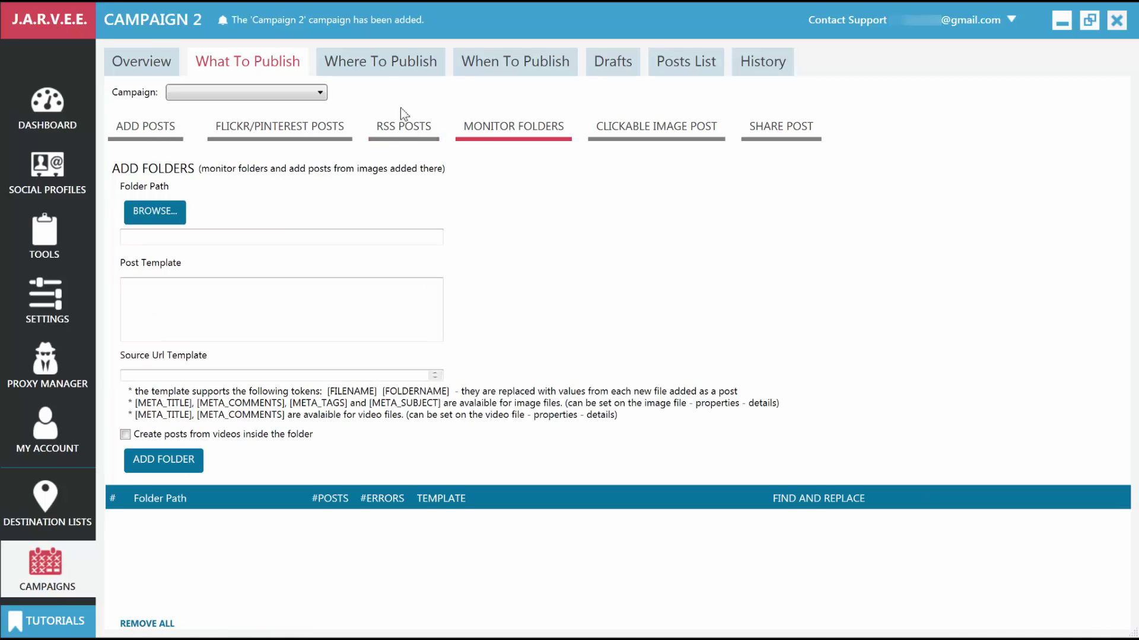
Target 'My first destination list' in Where To Publish: 3 walls, 1 page, 1 group
left_click(387, 71)
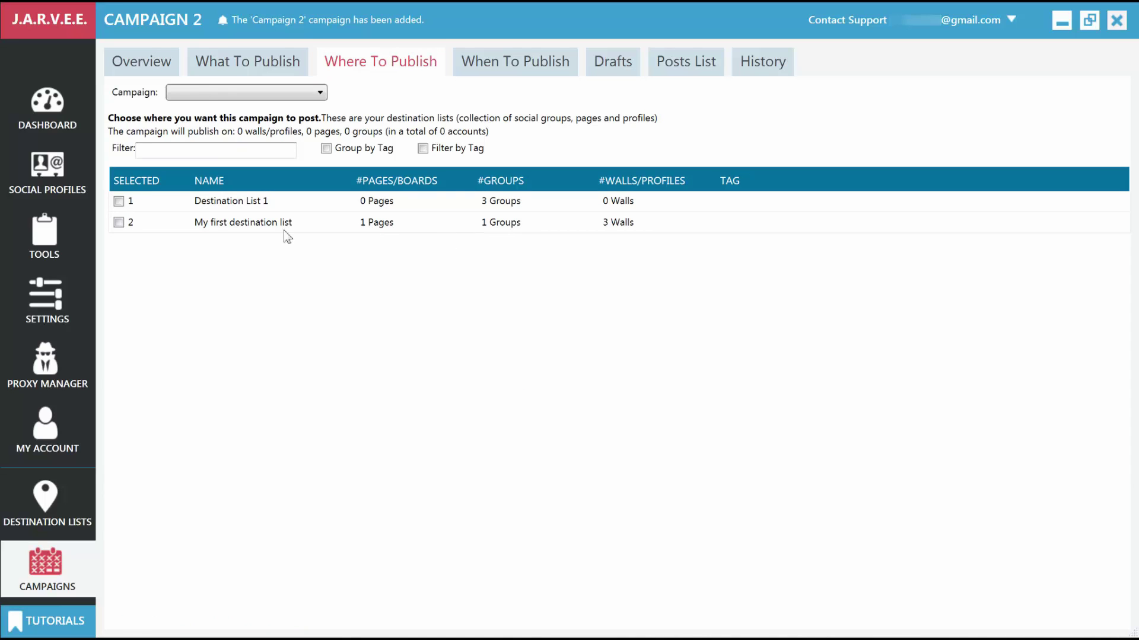
left_click(118, 222)
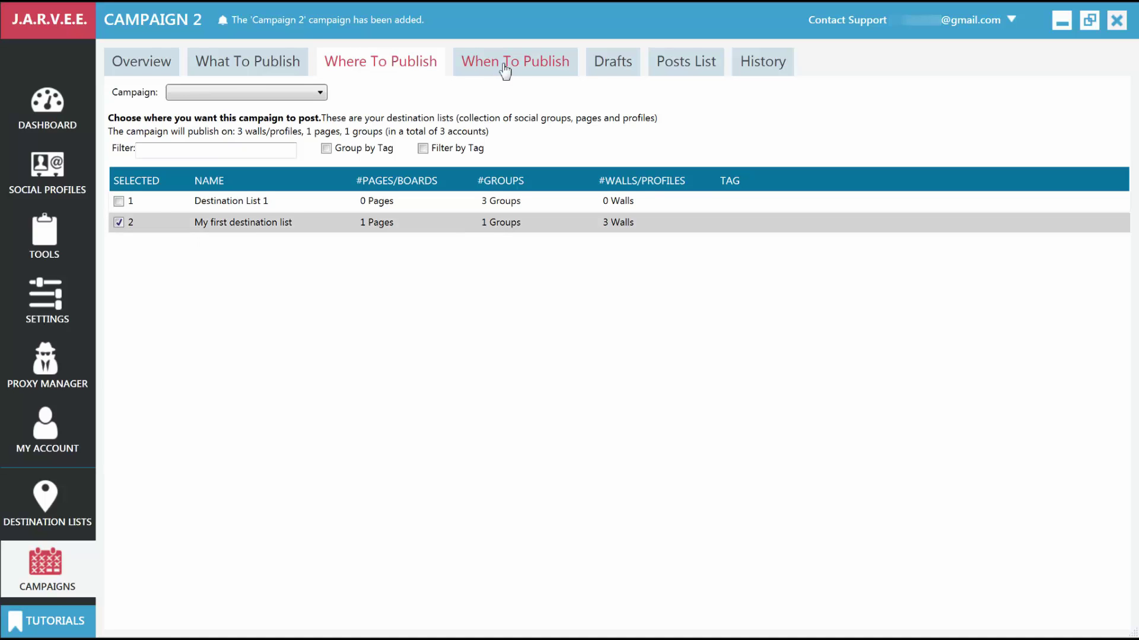
left_click(505, 70)
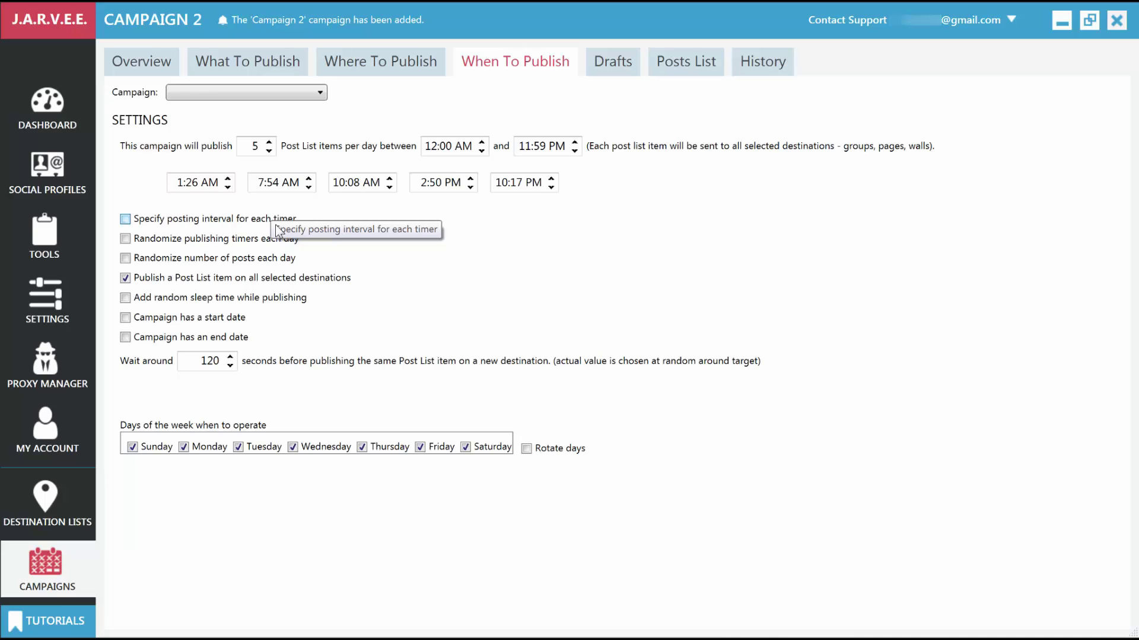
Check Campaign 2's empty Drafts, Posts List and History sections
left_click(607, 62)
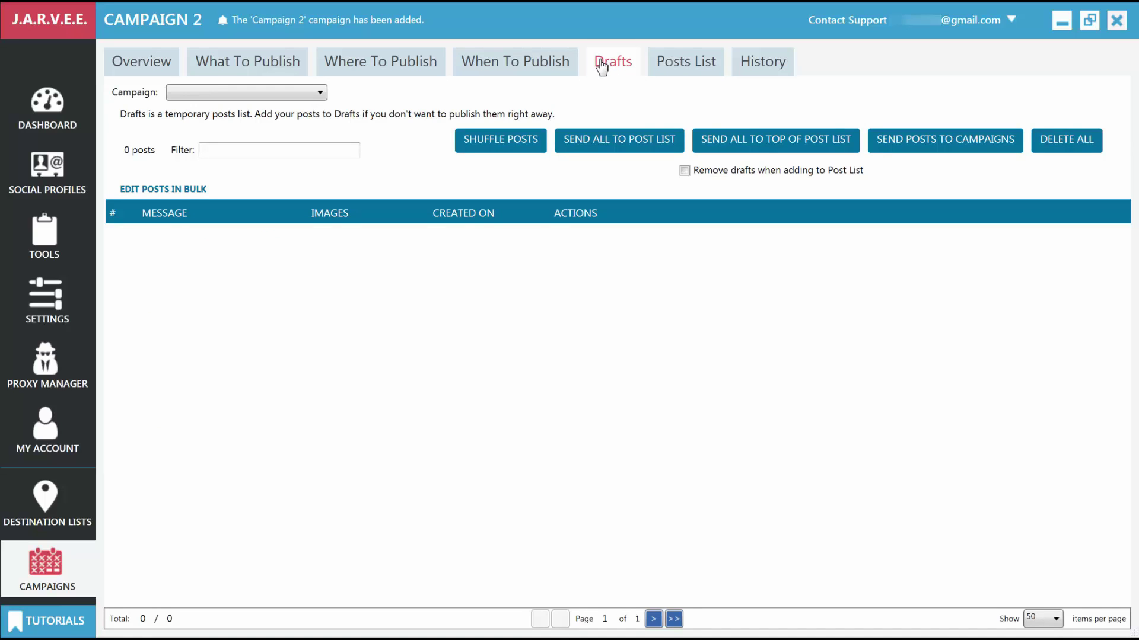
left_click(682, 67)
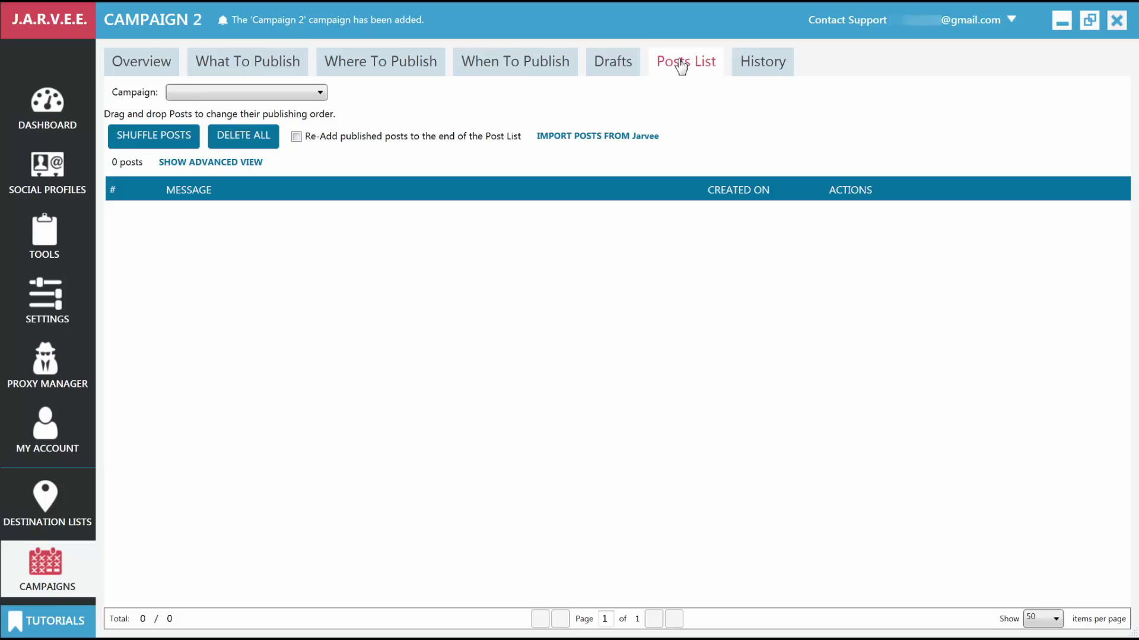
left_click(764, 65)
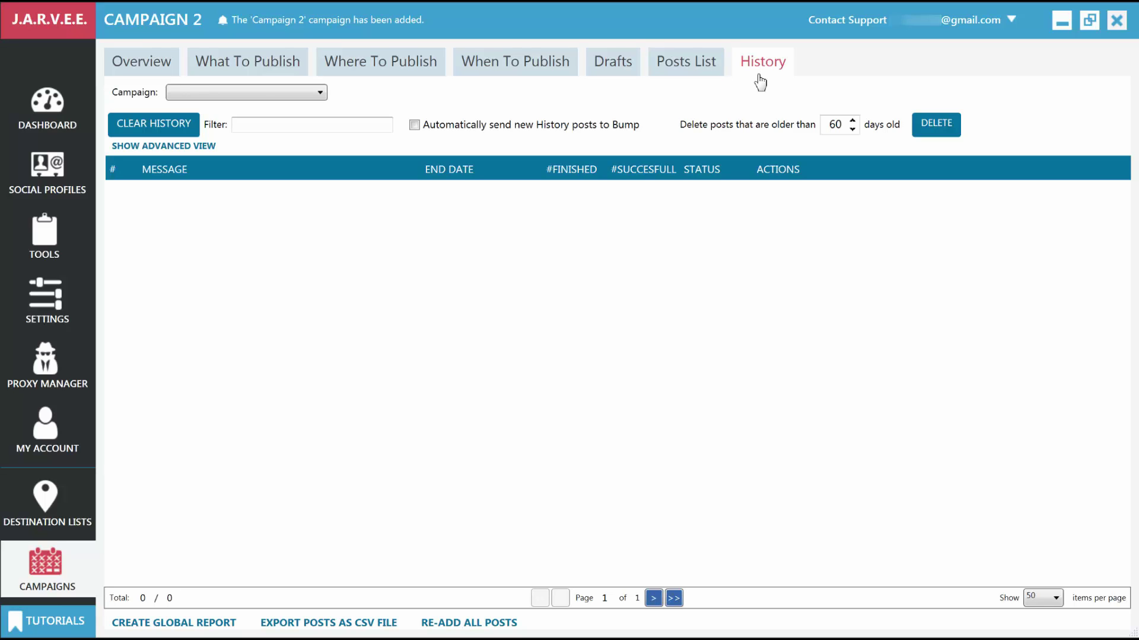
Enter the post message 'Hey guys, how is your day today?'
left_click(268, 70)
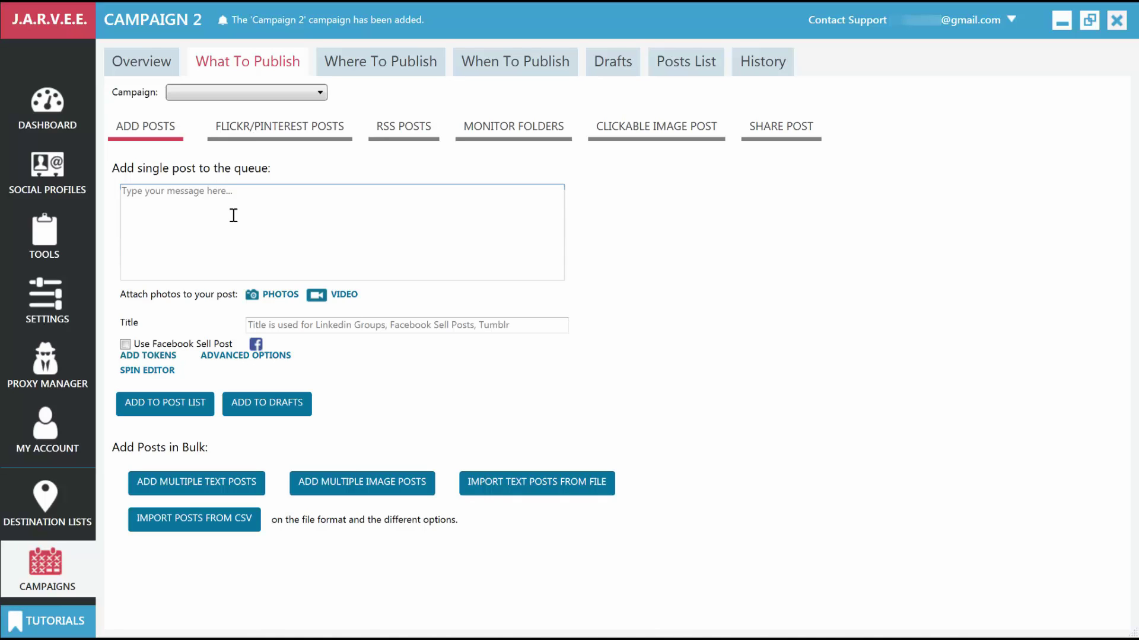
left_click(233, 215)
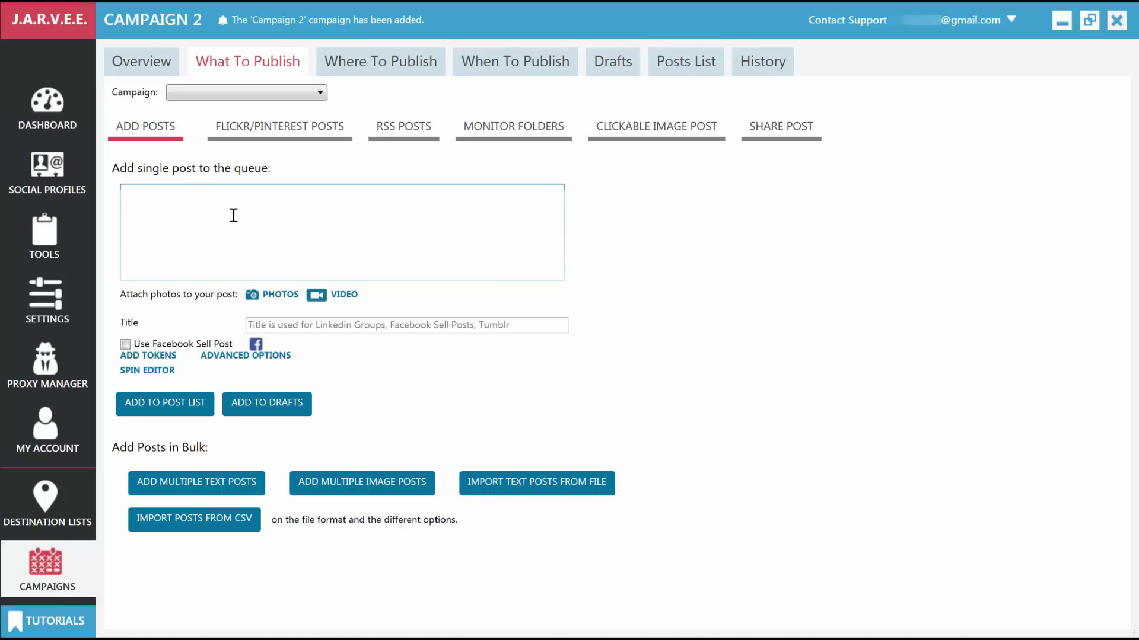
type("Hey guys, how is your day today?")
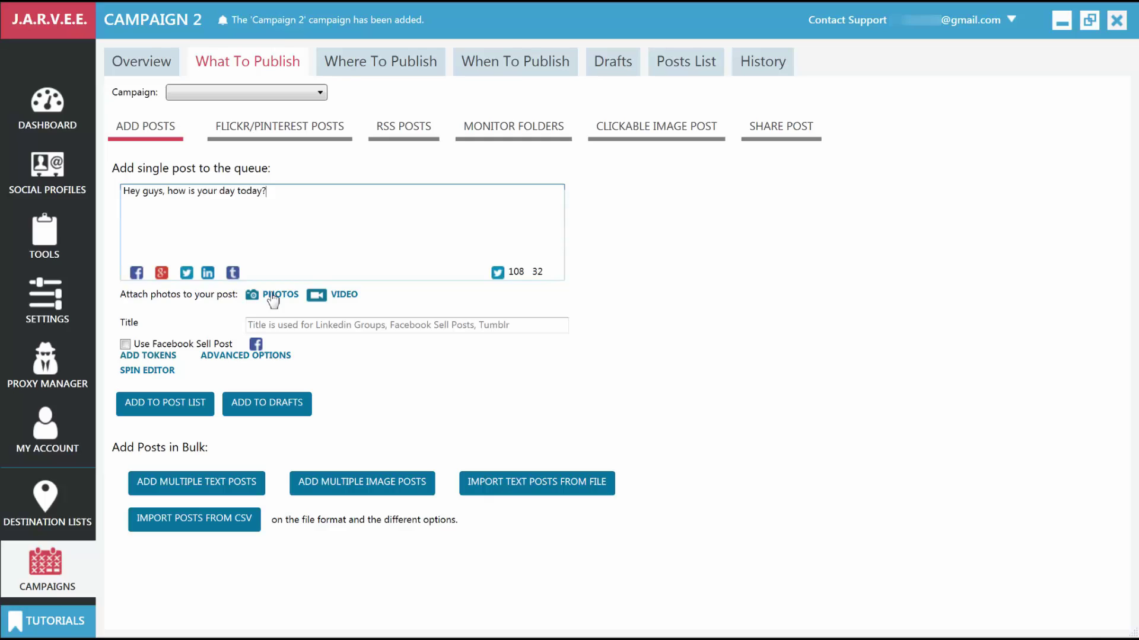
Attach the uploaded cat photo and add the post to the post list
left_click(273, 298)
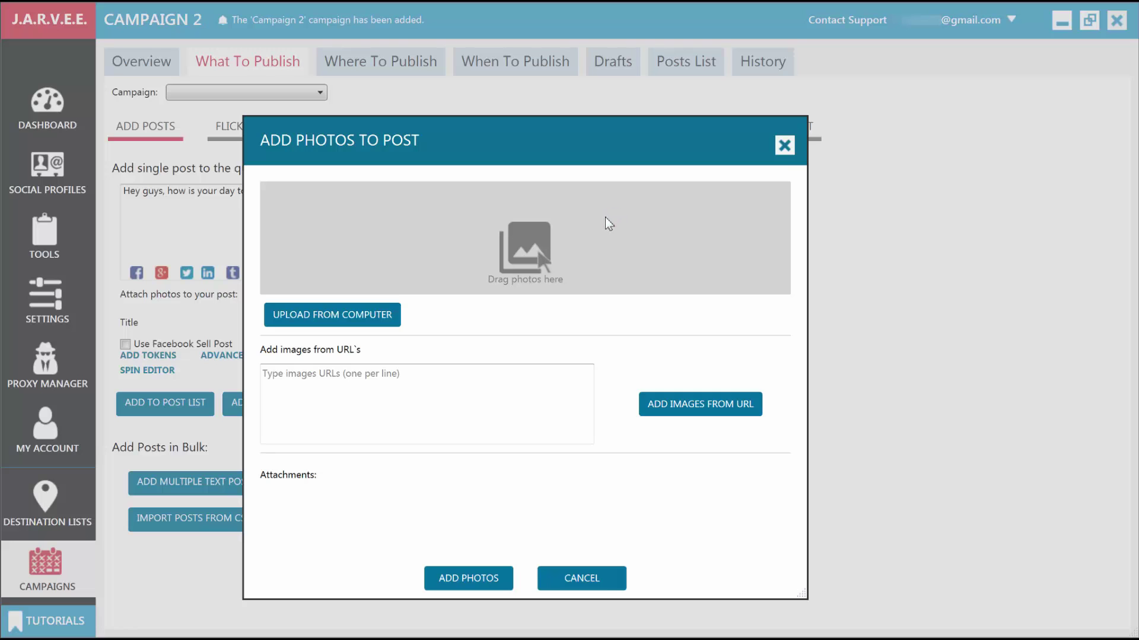
left_click(356, 314)
double_click(552, 341)
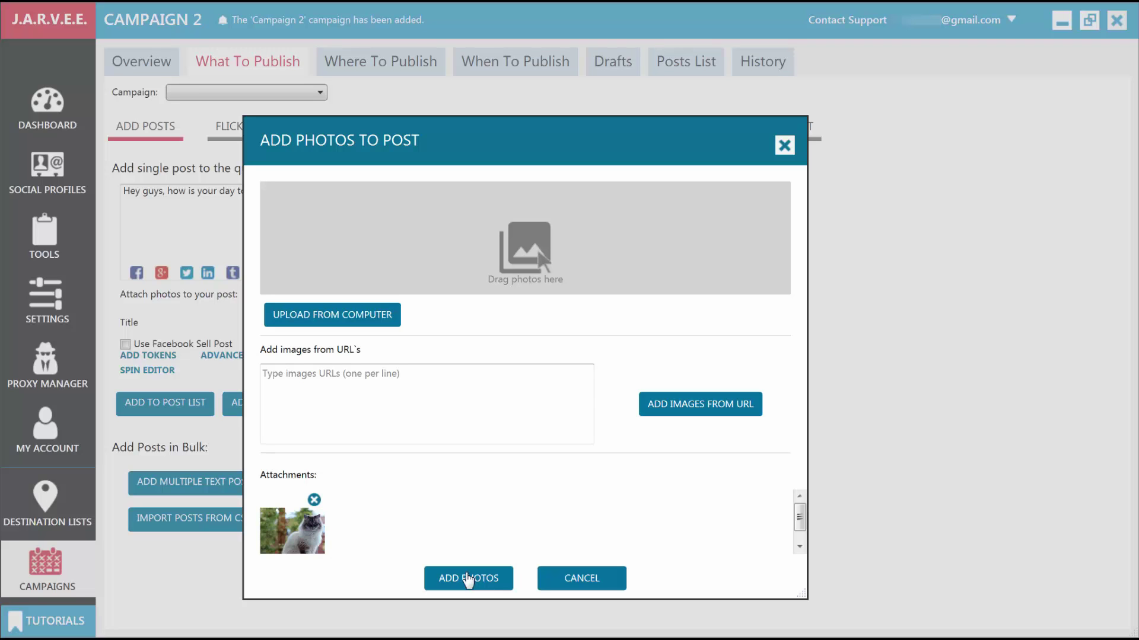
left_click(468, 579)
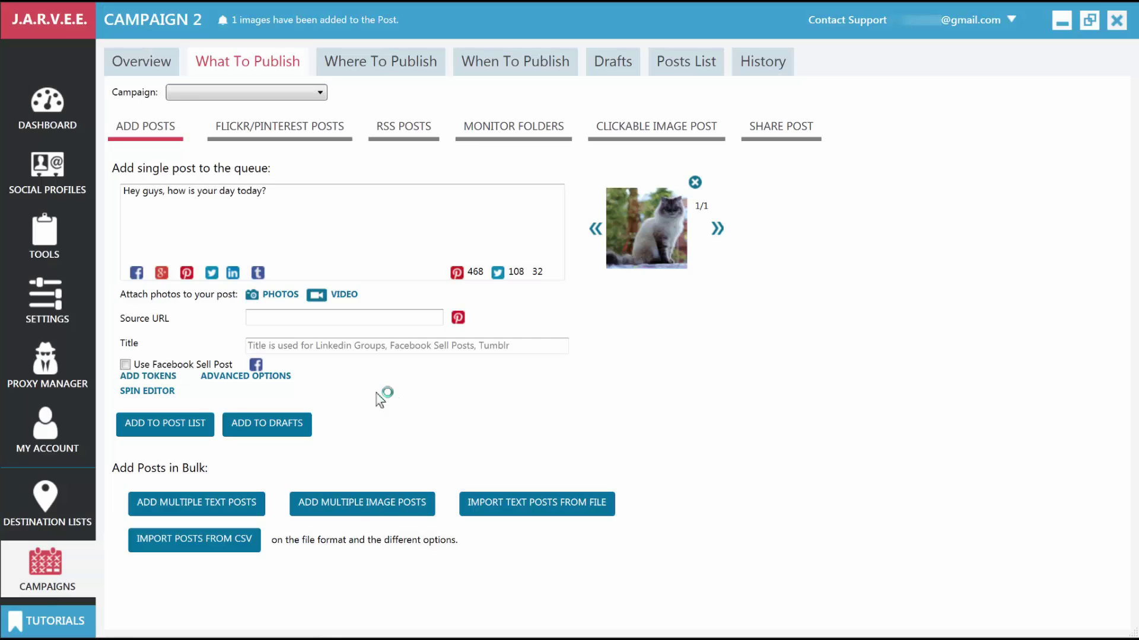
left_click(174, 424)
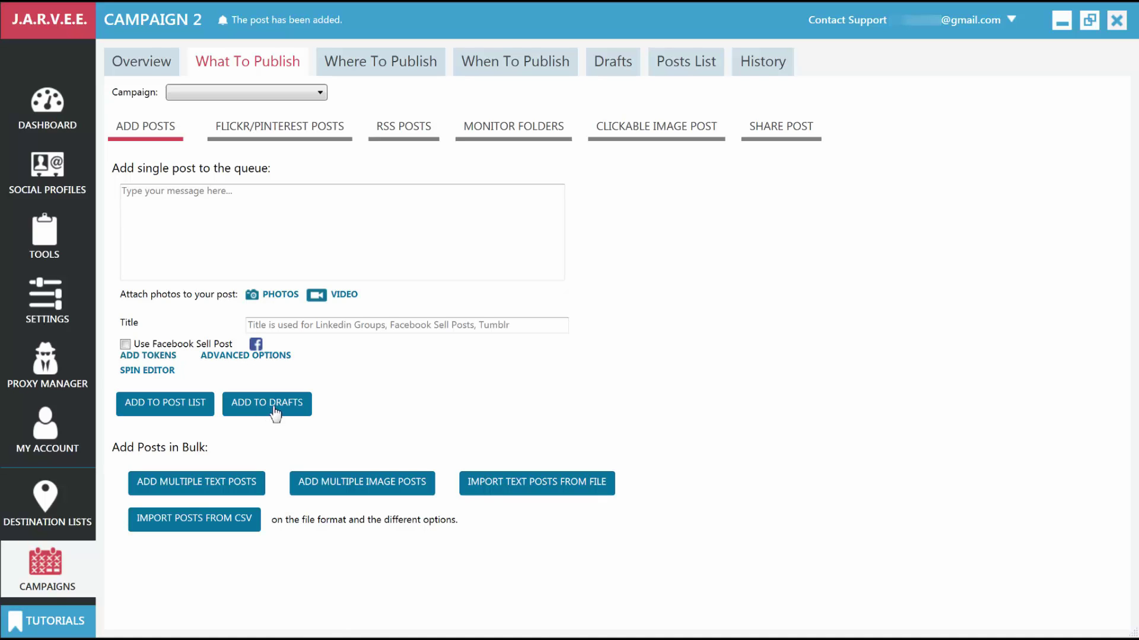
Show the Posts List with the queued greeting post and its cat photo
left_click(687, 70)
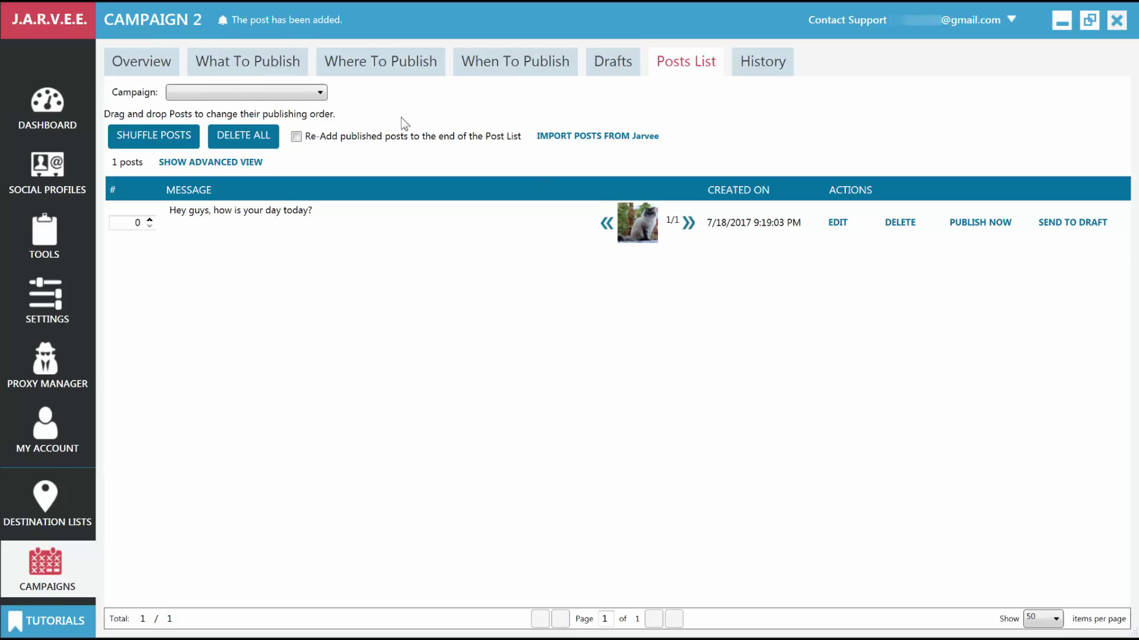
Target 'My first destination list' and regenerate five daily publishing times, the first at 2:08 AM
left_click(363, 66)
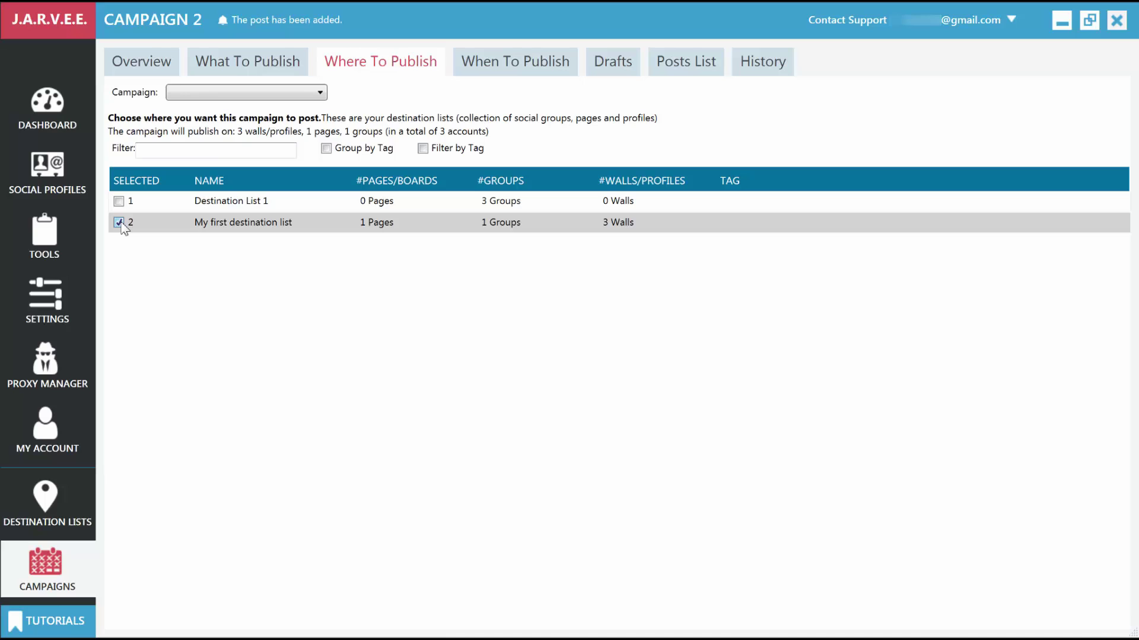
left_click(512, 73)
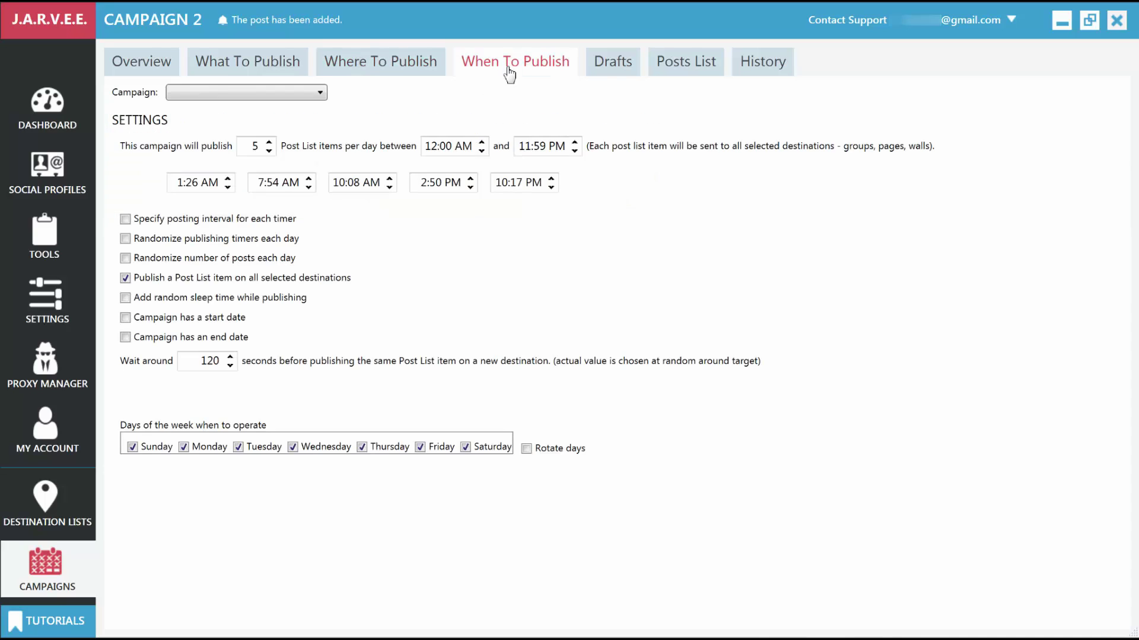
left_click(269, 151)
left_click(269, 143)
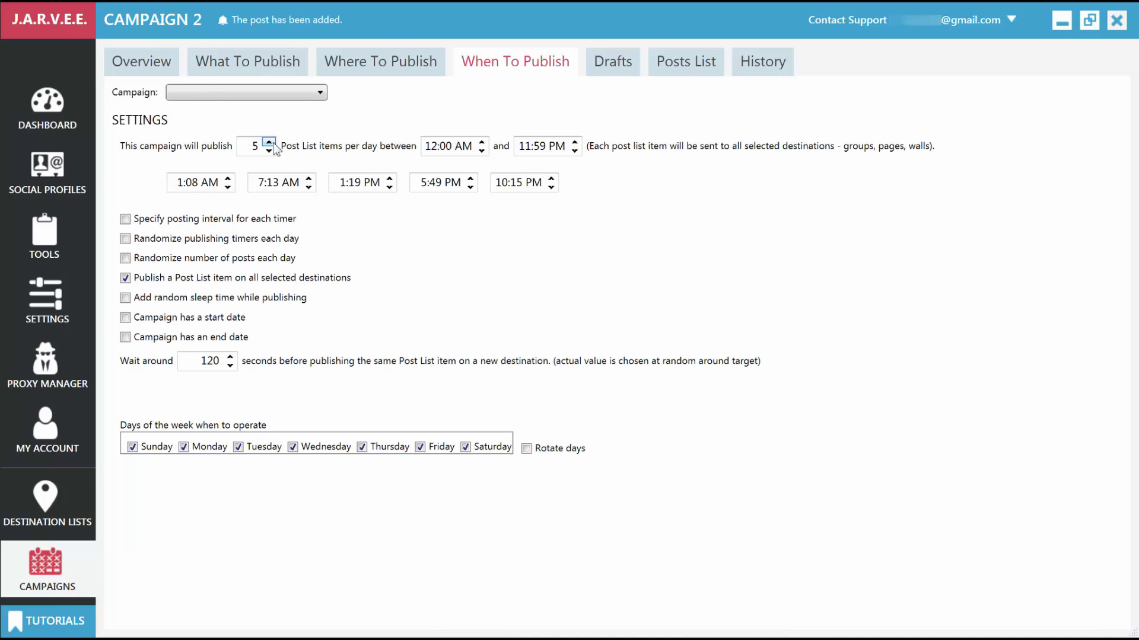
left_click(228, 179)
Publish the cat-photo post now and view its History details: finished on all 5 destinations
left_click(685, 66)
left_click(984, 224)
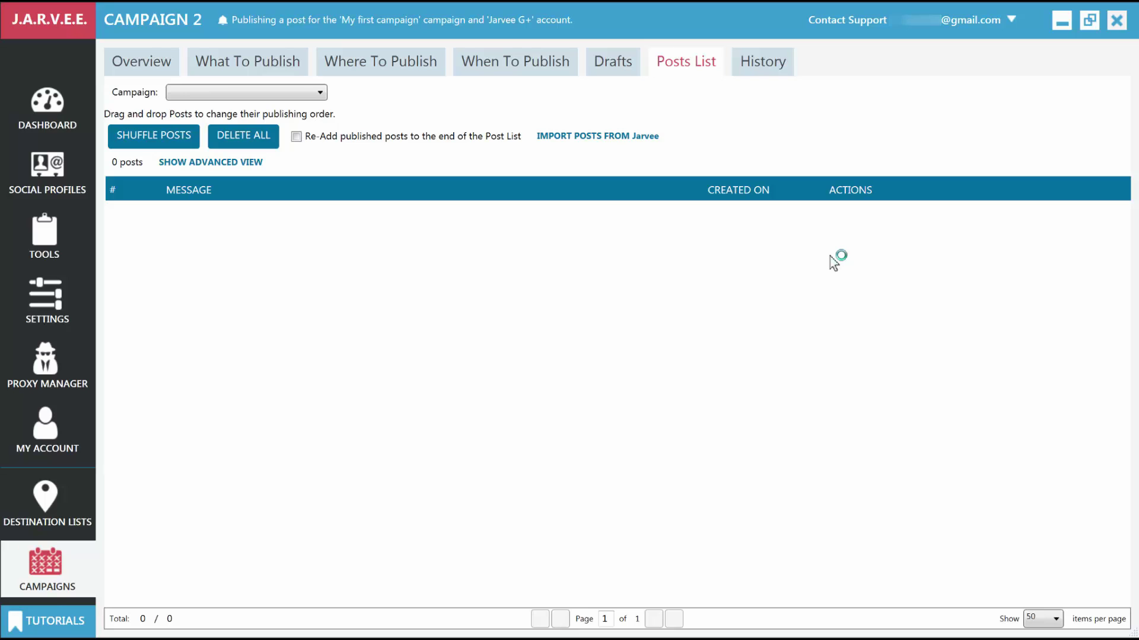
left_click(763, 63)
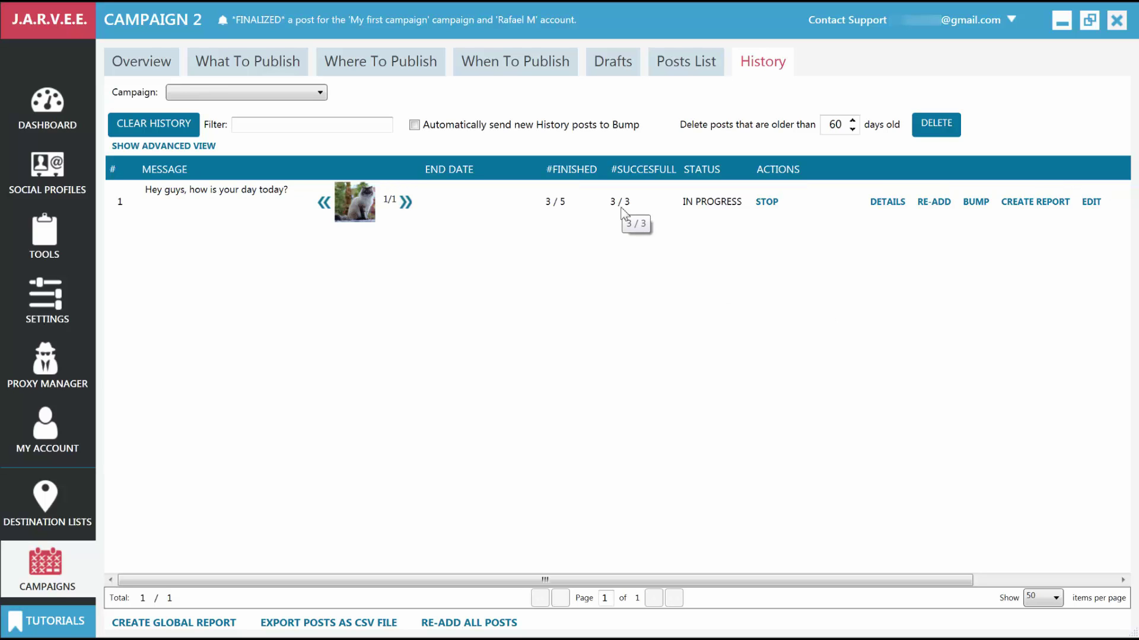
left_click(889, 203)
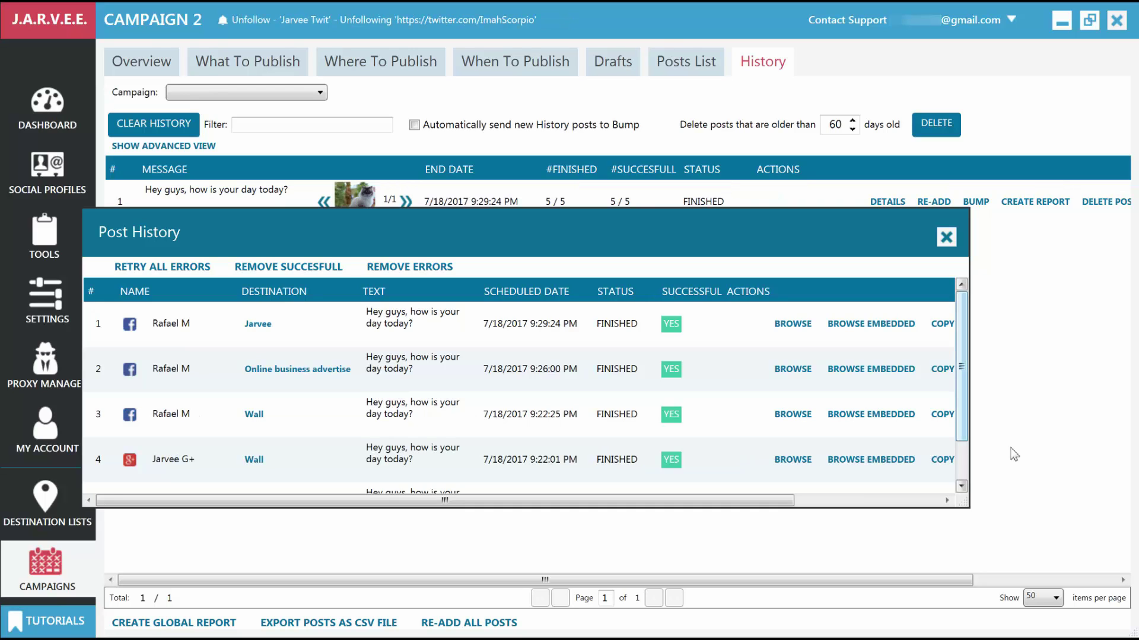
Close the Post History results and start publishing Campaign 2 from its Overview
left_click(946, 237)
left_click(119, 59)
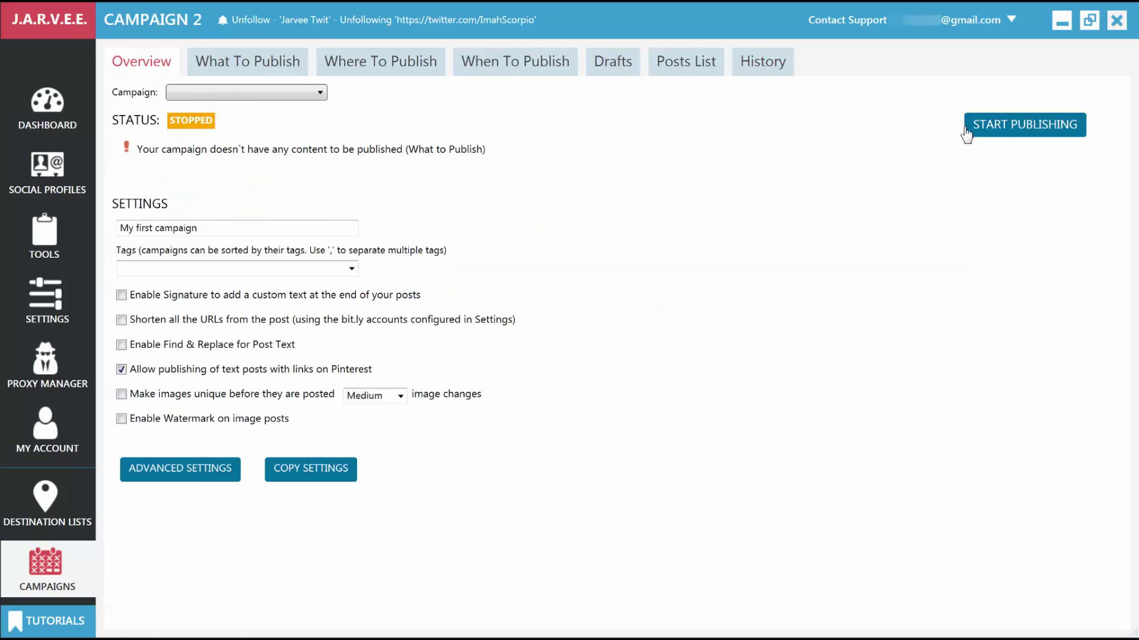